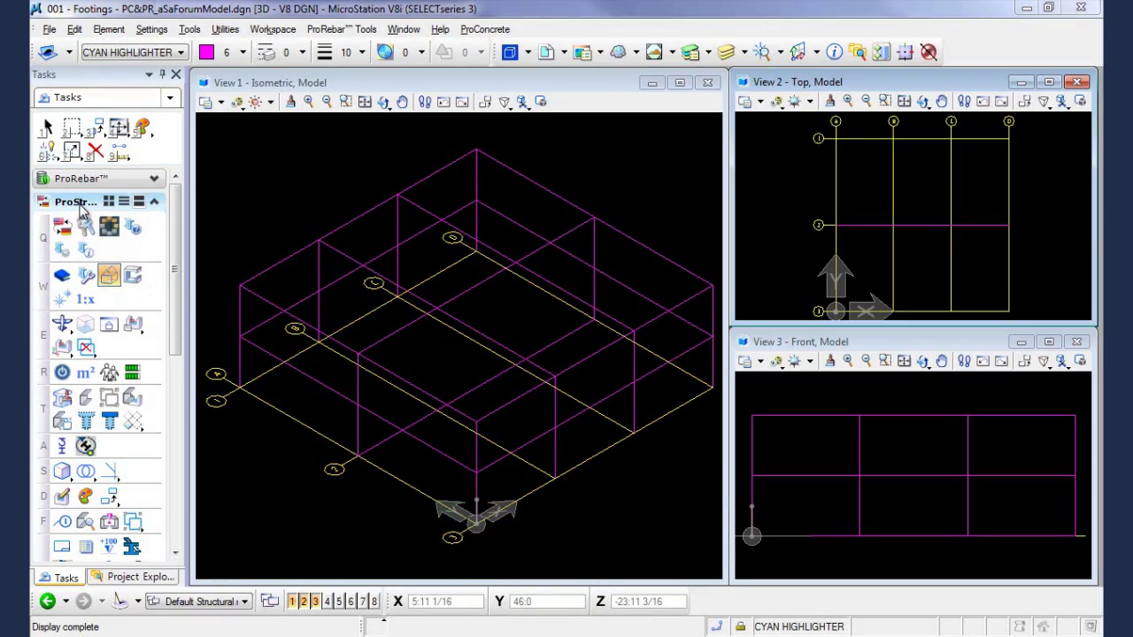
Place two 6:0 x 6:0 x 2:0 pad footings at two grid intersections.
{"action": "left_click", "coordinate": [75, 225]}
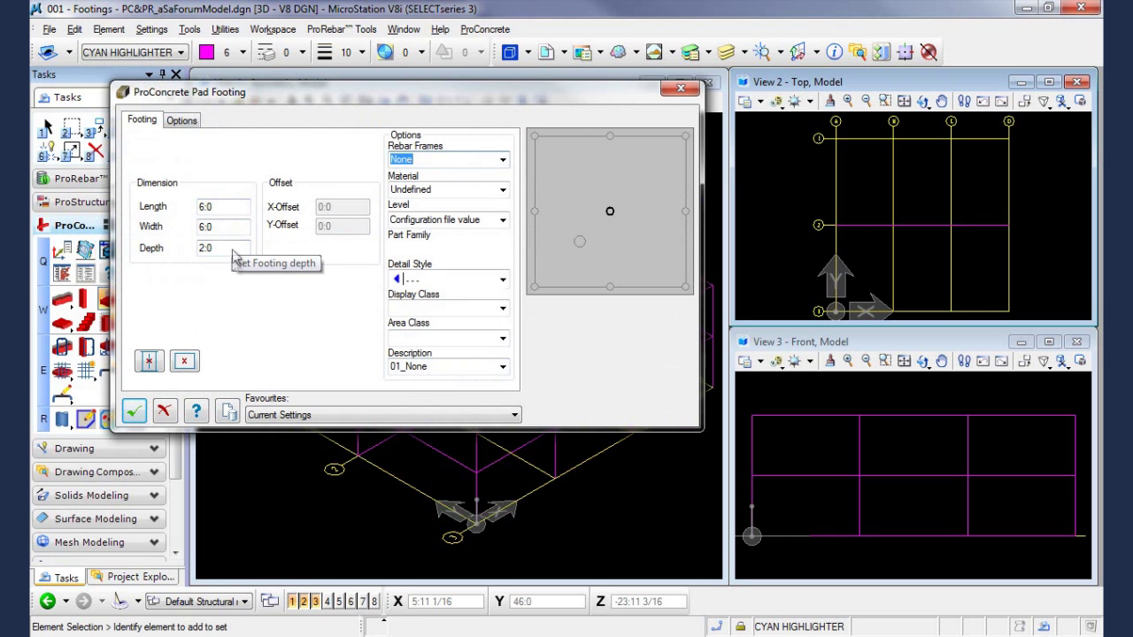
{"action": "left_click", "coordinate": [186, 361]}
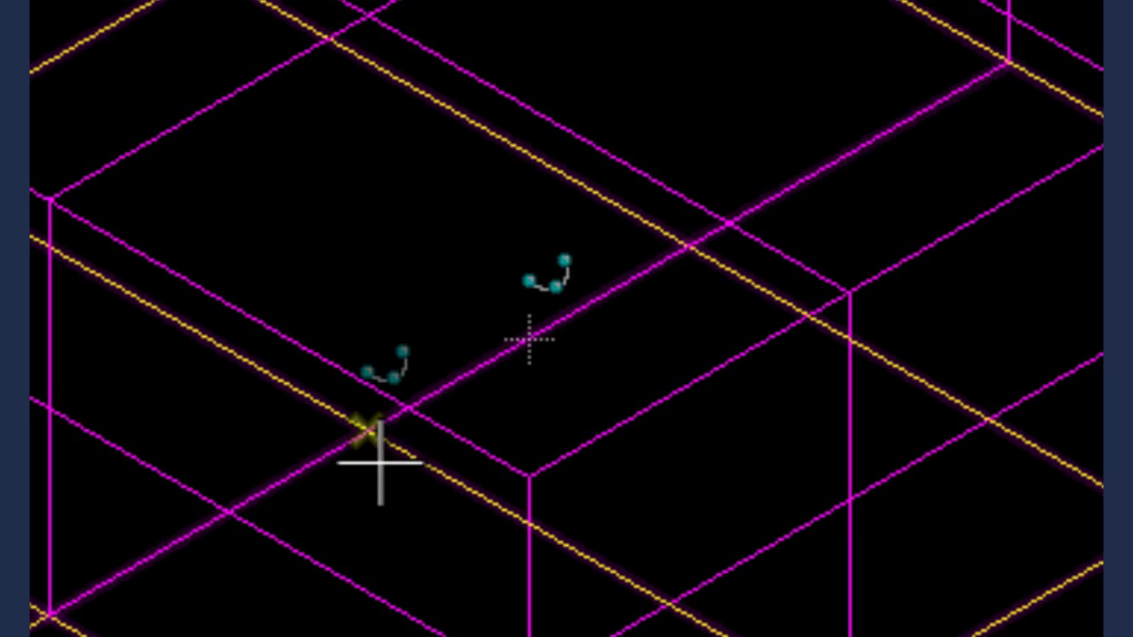
{"action": "left_click", "coordinate": [375, 453]}
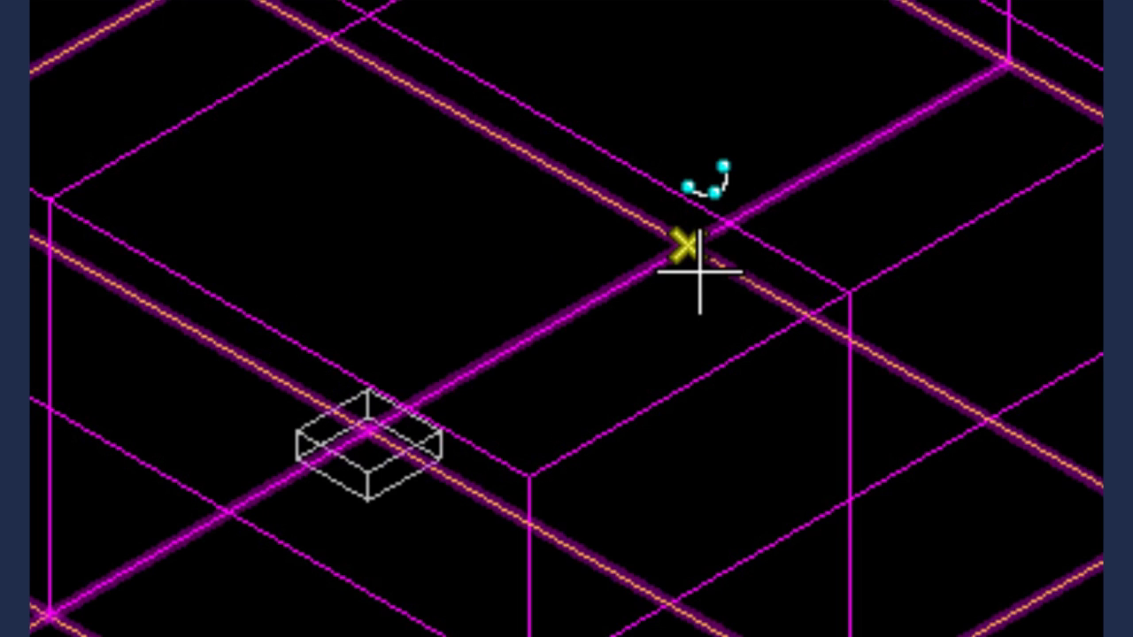
{"action": "left_click", "coordinate": [700, 271]}
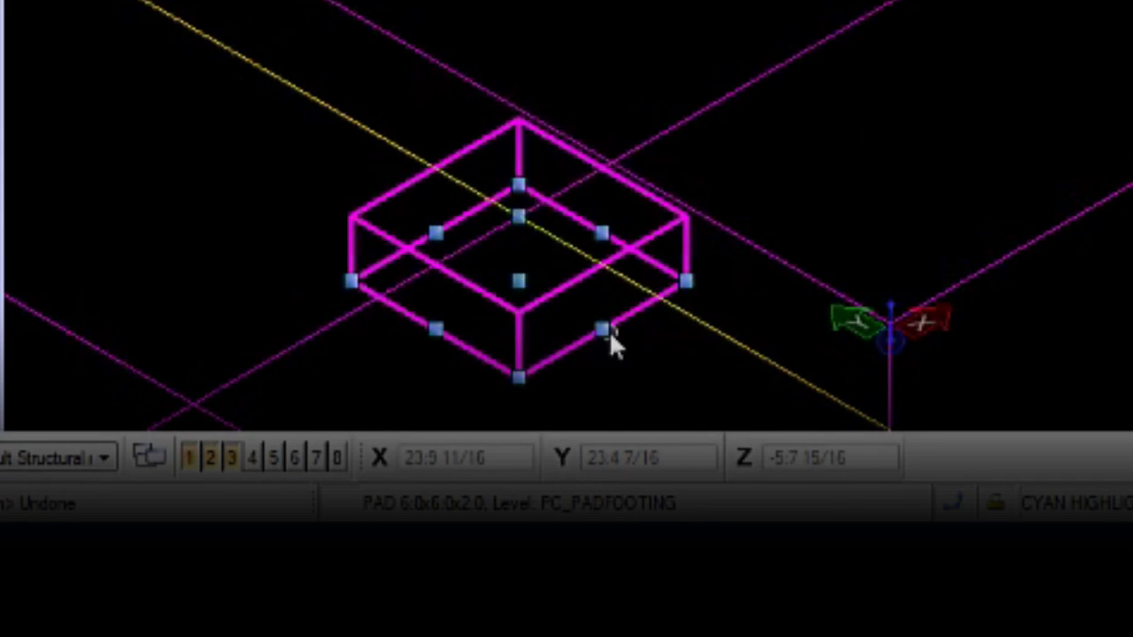
Stretch each pad footing's corner 2 feet wider (Y = 2).
{"action": "left_click", "coordinate": [605, 330]}
{"action": "left_click", "coordinate": [601, 329]}
{"action": "type", "text": "2"}
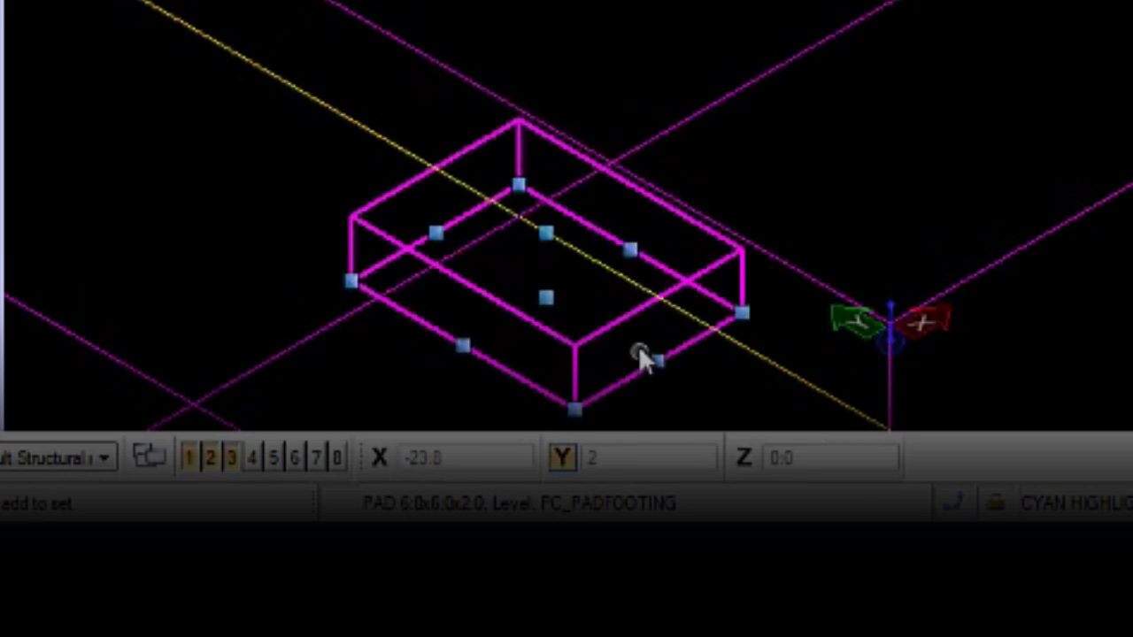
{"action": "left_click", "coordinate": [440, 228]}
{"action": "type", "text": "2"}
{"action": "left_click", "coordinate": [356, 177]}
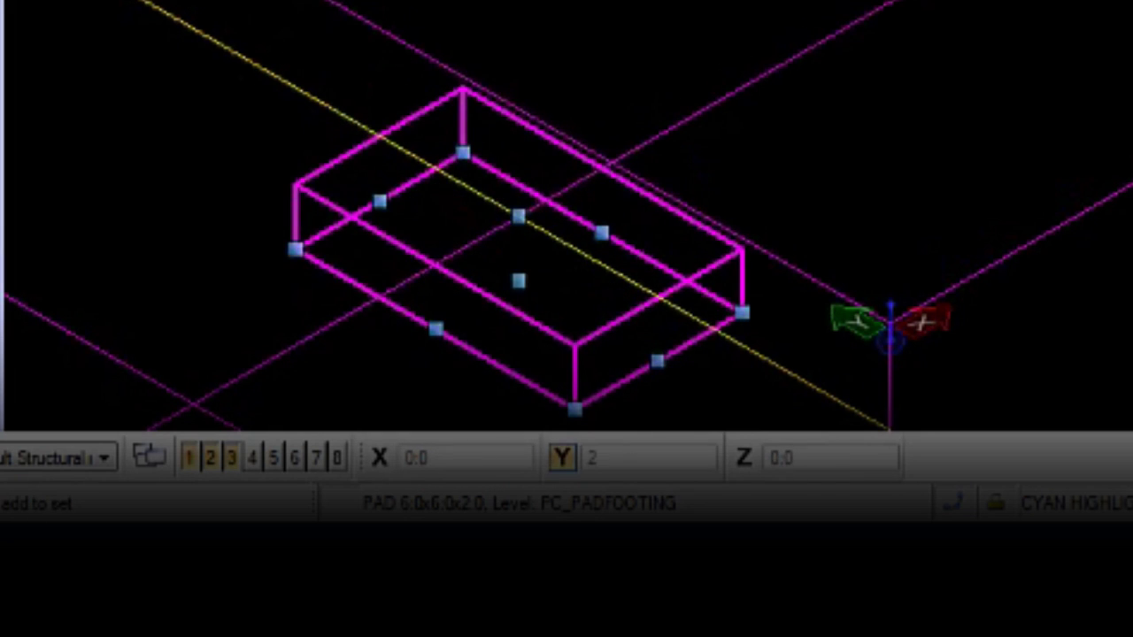
{"action": "left_click", "coordinate": [790, 135]}
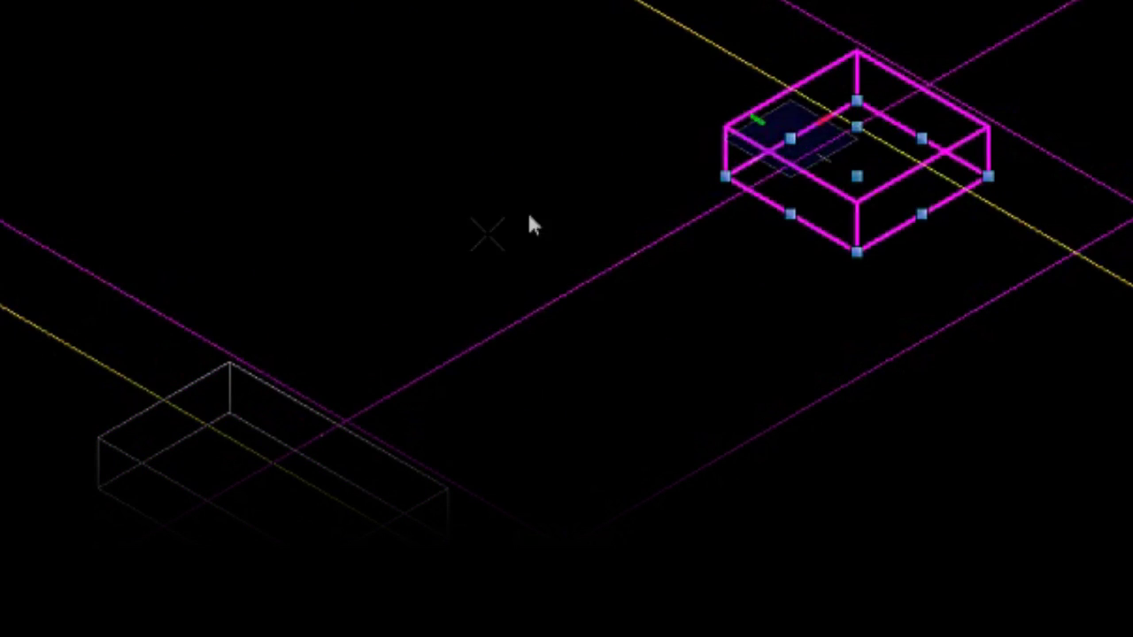
{"action": "left_click", "coordinate": [230, 340]}
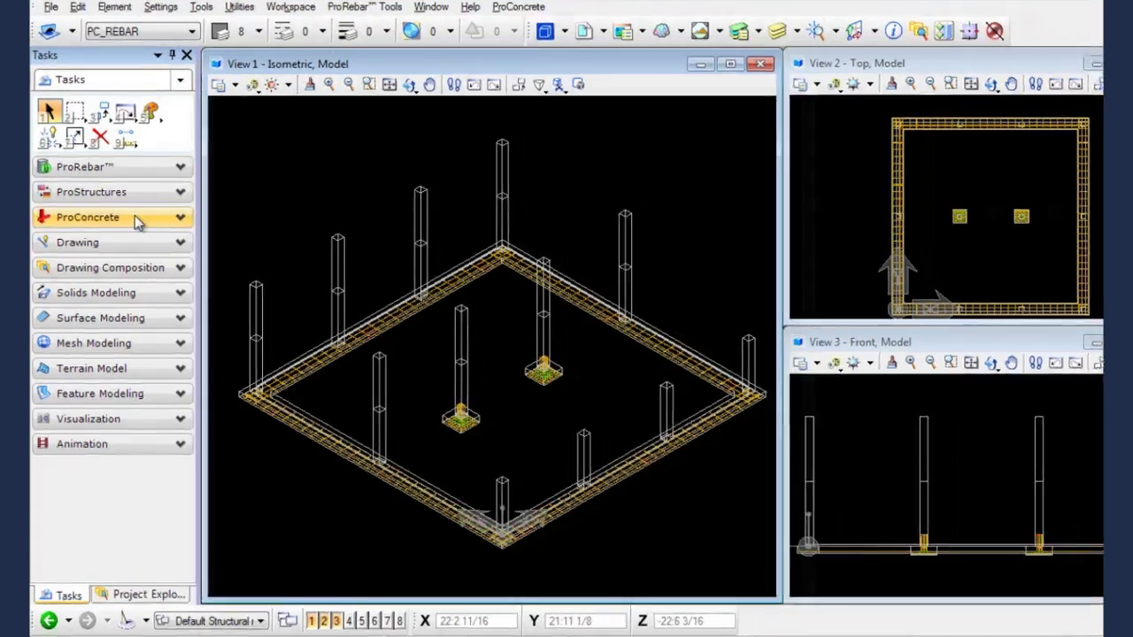
Start ProConcrete Column Reinforcing on the front-left column.
{"action": "left_click", "coordinate": [84, 224]}
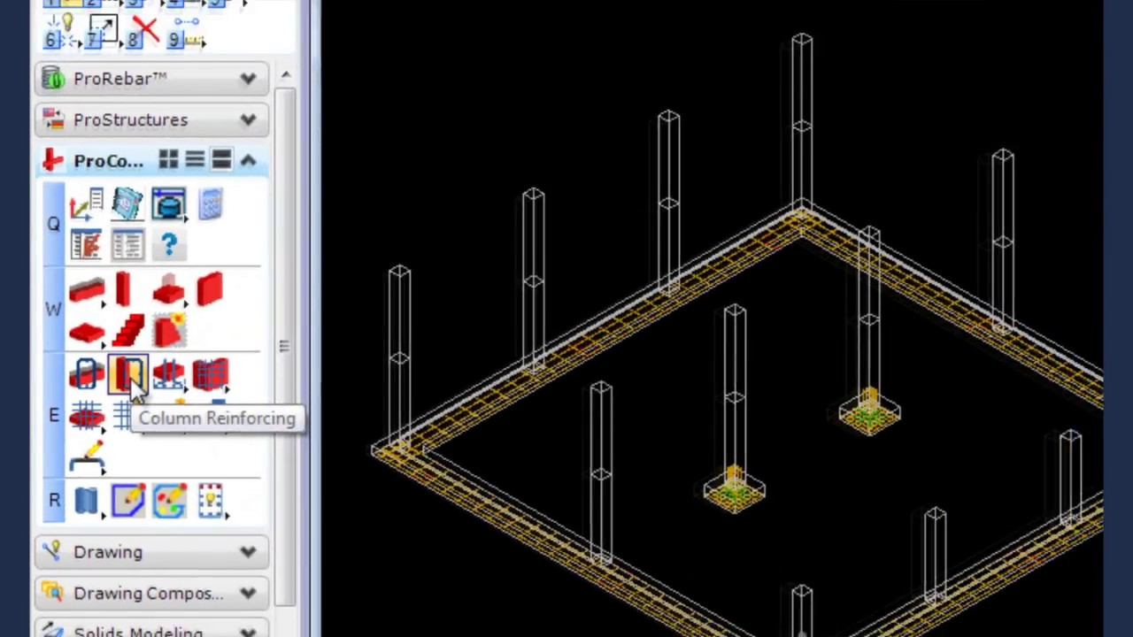
{"action": "left_click", "coordinate": [150, 362]}
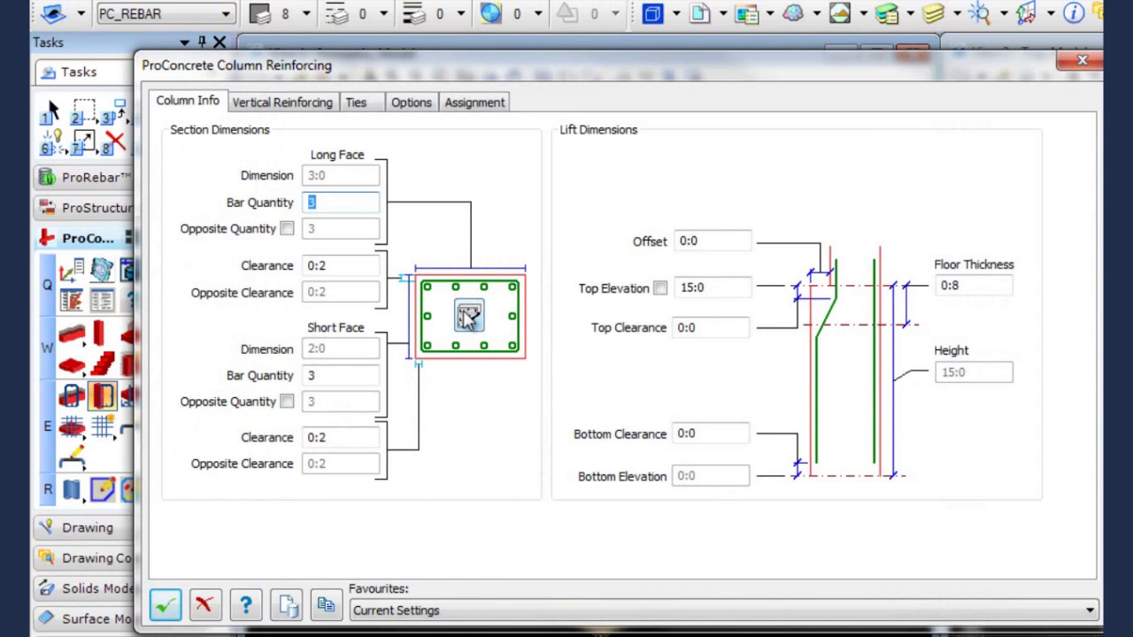
{"action": "left_click", "coordinate": [467, 318]}
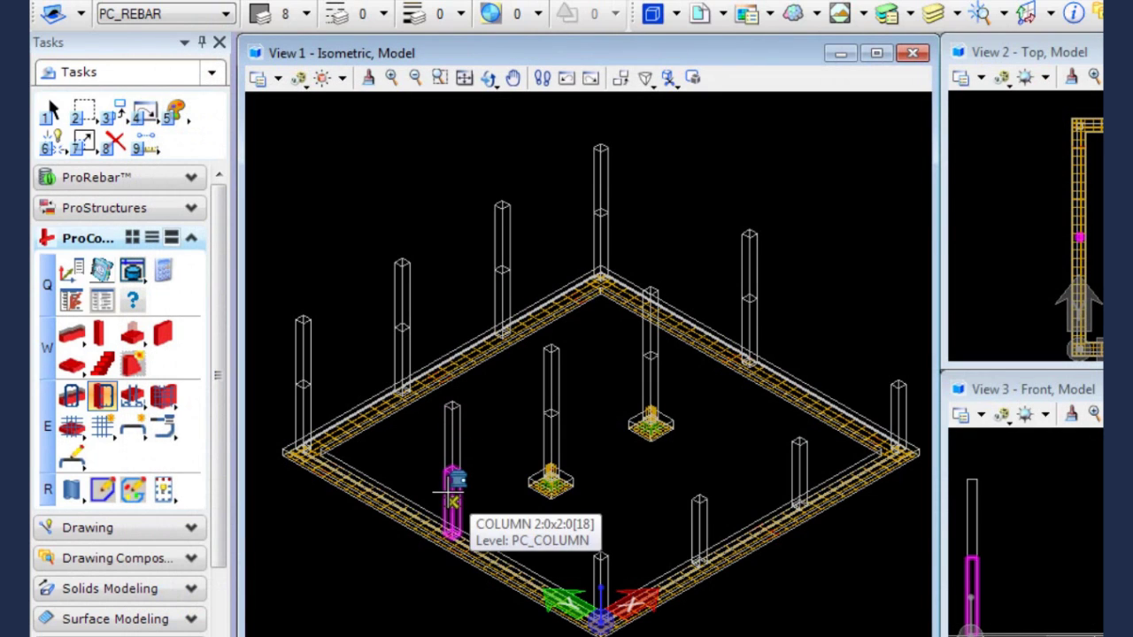
{"action": "left_click", "coordinate": [448, 494]}
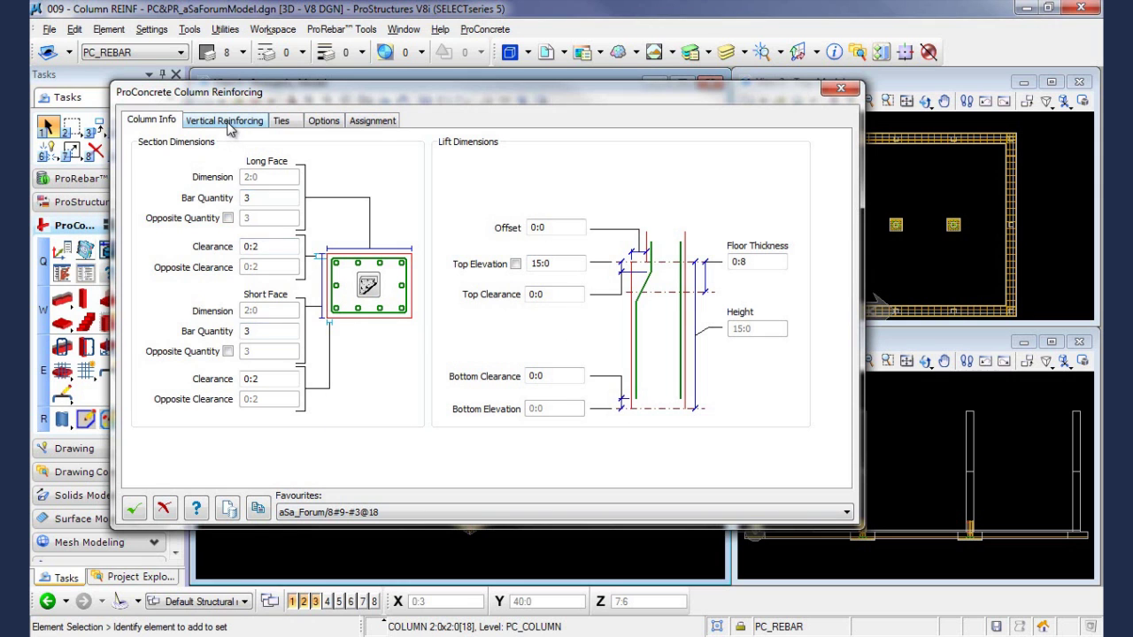
Accept eight 9:60B top-cranked vertical bars with C1 and T2 ties, then zoom onto the column.
{"action": "left_click", "coordinate": [227, 122]}
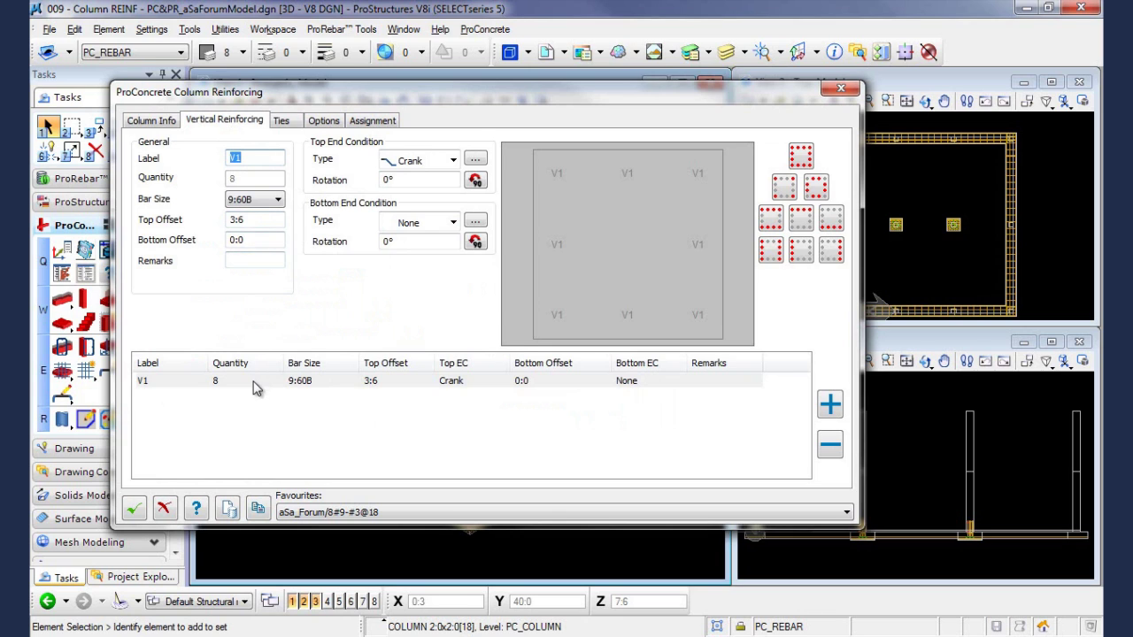
{"action": "left_click", "coordinate": [282, 121]}
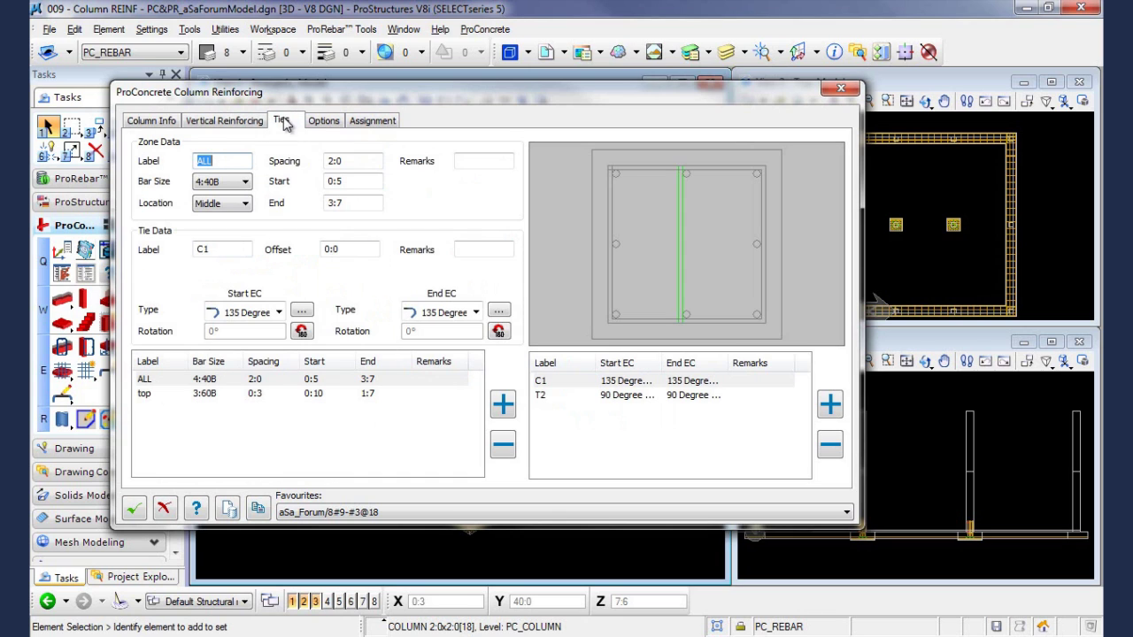
{"action": "left_click", "coordinate": [552, 397]}
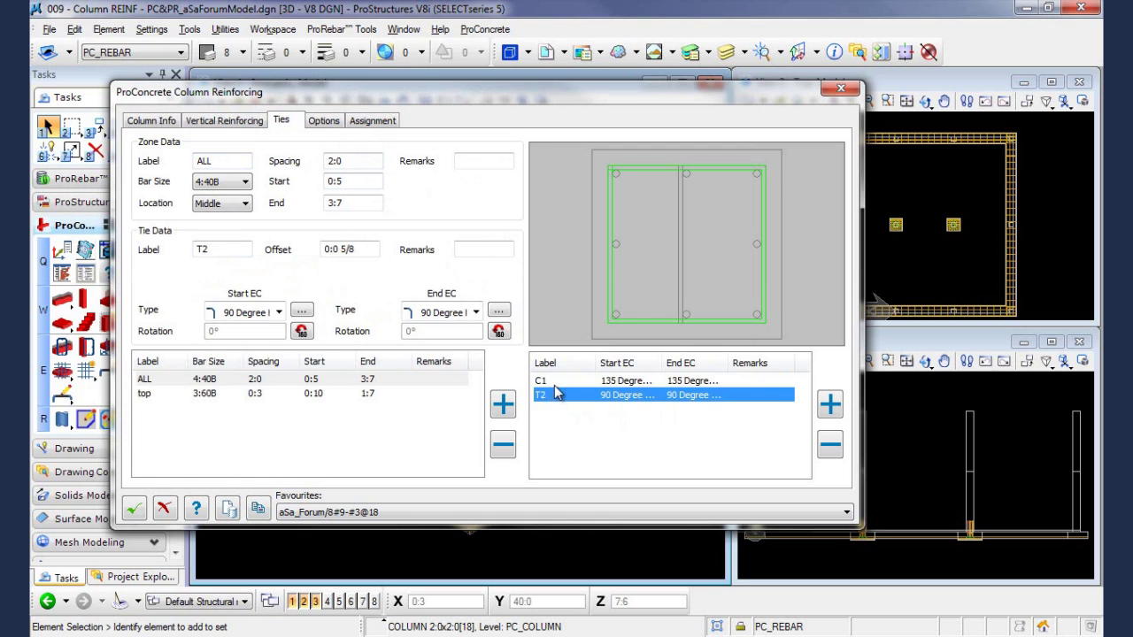
{"action": "left_click", "coordinate": [554, 386]}
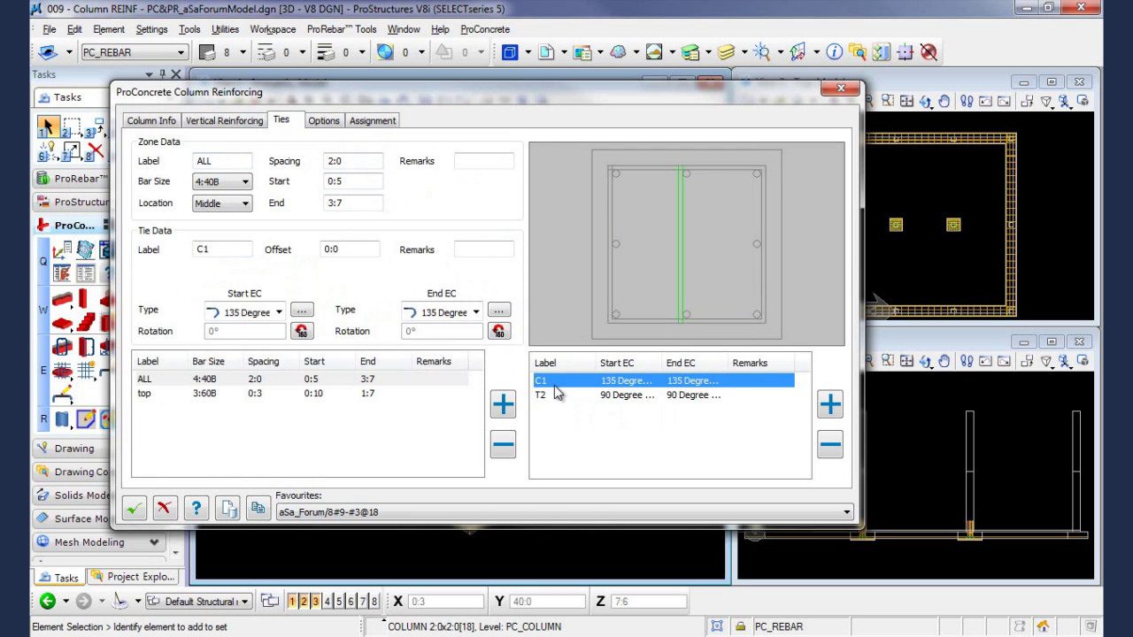
{"action": "left_click", "coordinate": [133, 508]}
{"action": "left_click", "coordinate": [345, 102]}
{"action": "left_click", "coordinate": [315, 382]}
{"action": "left_click", "coordinate": [408, 476]}
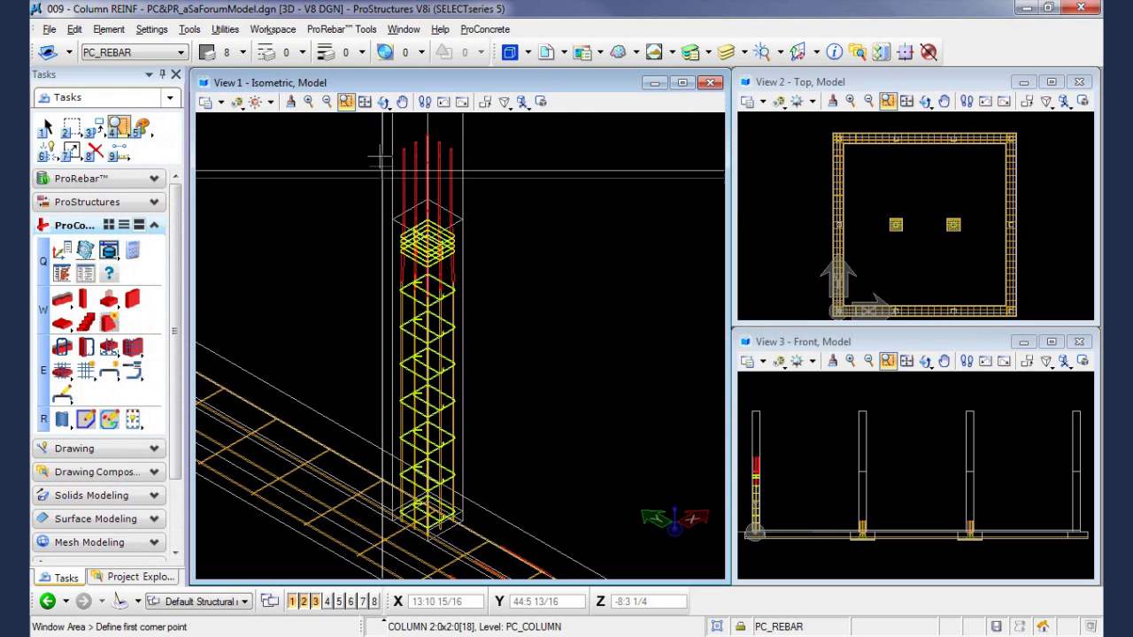
Save the reinforcement as template 4#9-#3@18 in aSa_Forum and add it to favourites.
{"action": "left_click", "coordinate": [443, 101]}
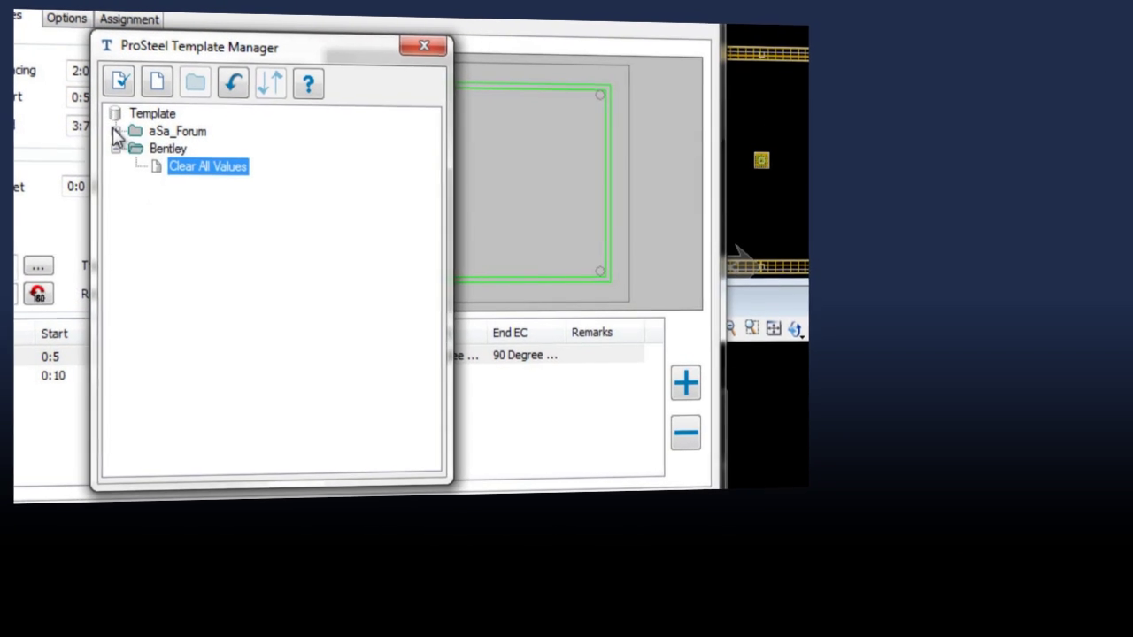
{"action": "left_click", "coordinate": [122, 135]}
{"action": "left_click", "coordinate": [168, 139]}
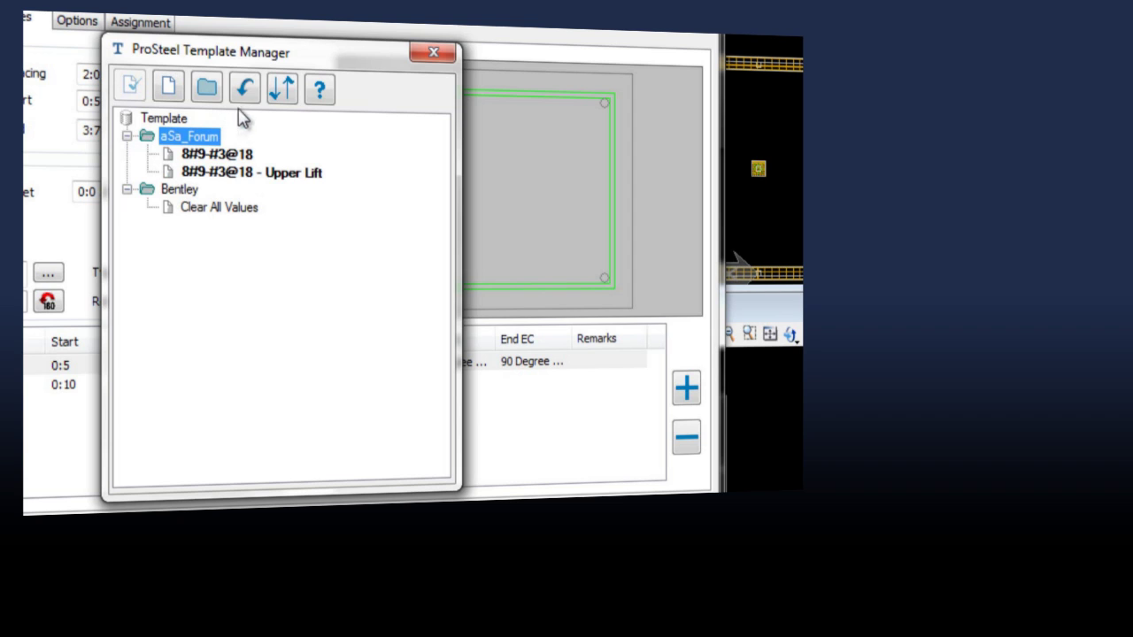
{"action": "right_click", "coordinate": [213, 143]}
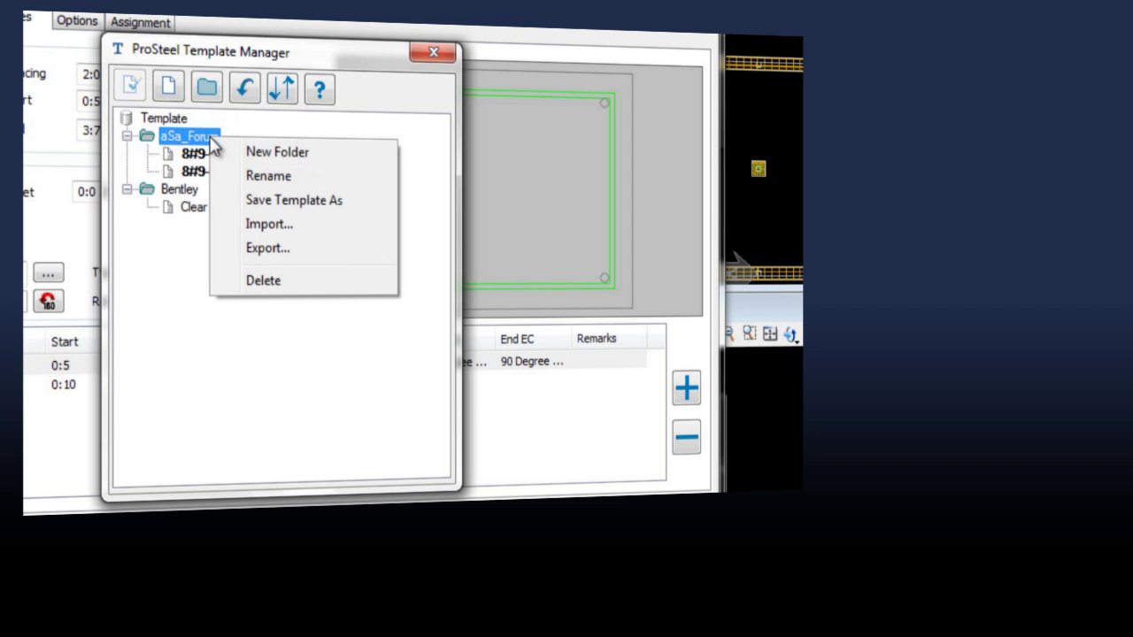
{"action": "left_click", "coordinate": [264, 202]}
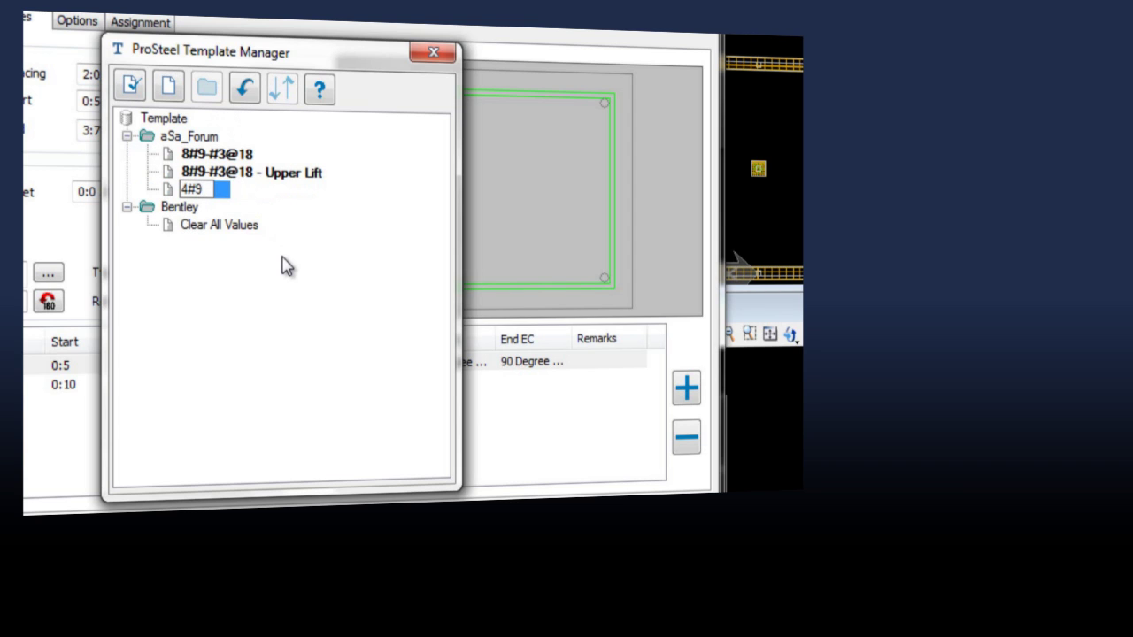
{"action": "right_click", "coordinate": [229, 198]}
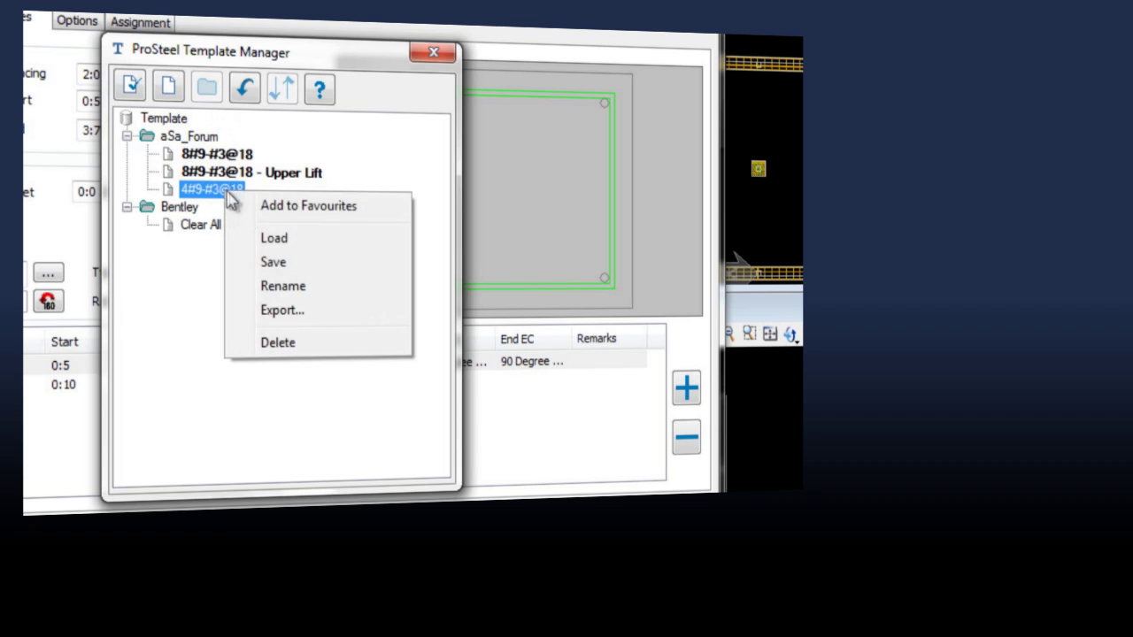
{"action": "left_click", "coordinate": [276, 209]}
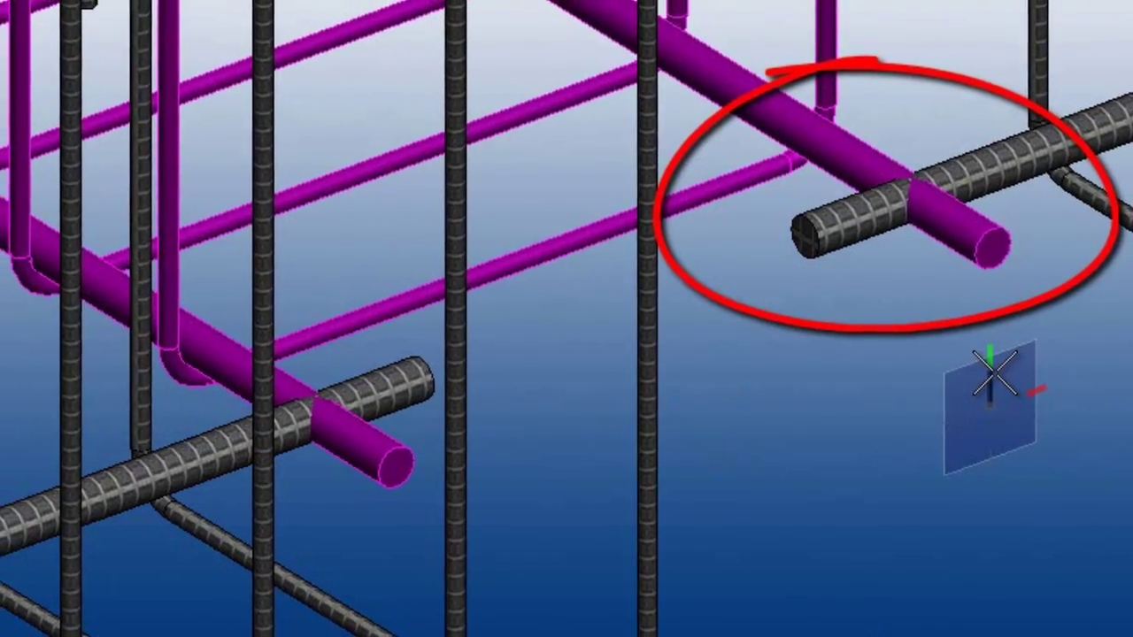
Move the clashing rebar end upward so it clears the neighbouring column bar.
{"action": "left_click", "coordinate": [981, 359]}
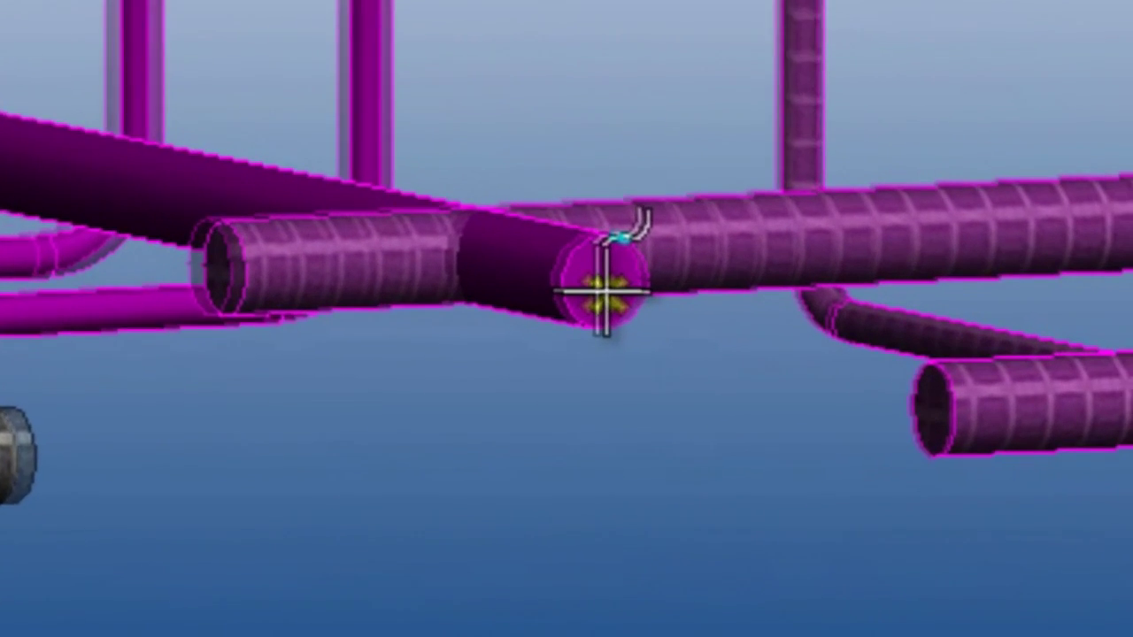
{"action": "left_click", "coordinate": [602, 289]}
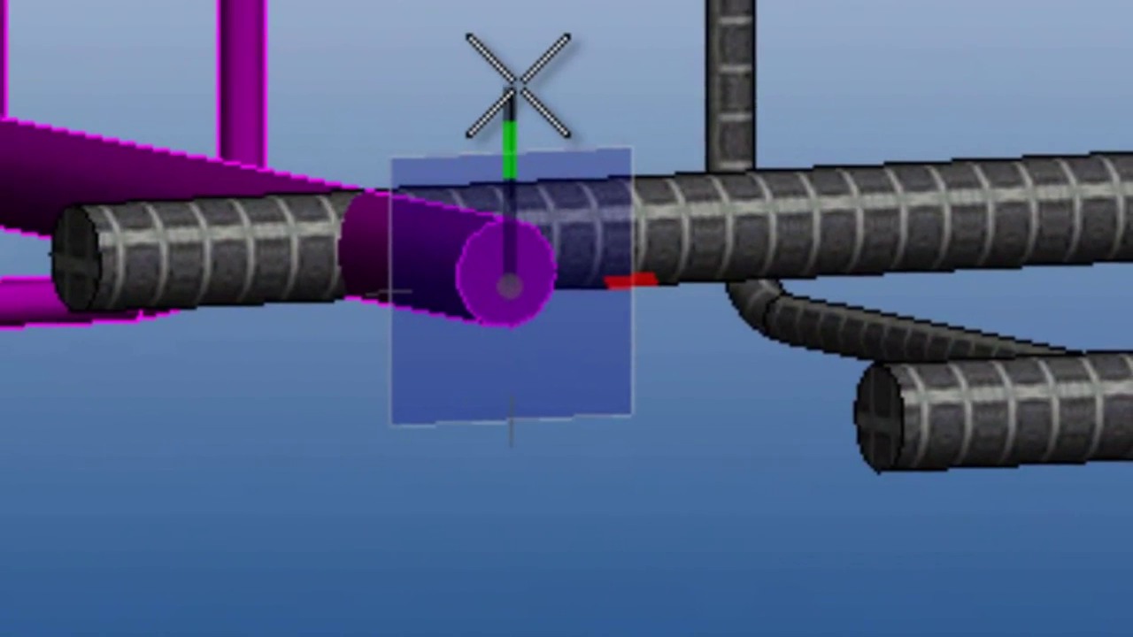
{"action": "left_click", "coordinate": [550, 132]}
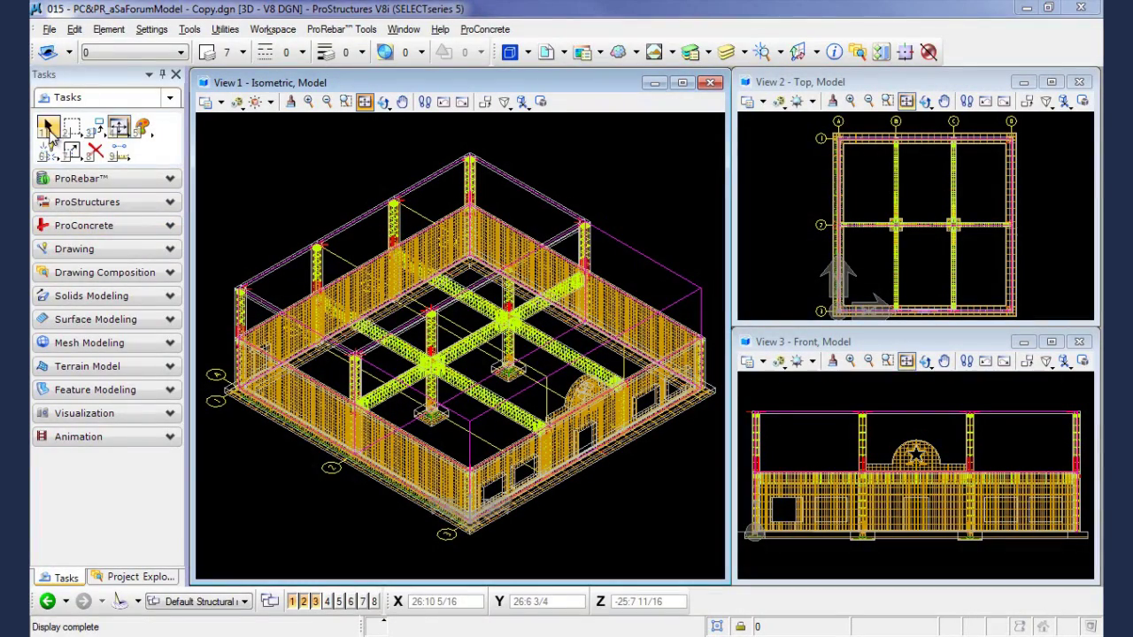
Select the interior column with its footing and create a Standard 2D detail.
{"action": "left_click", "coordinate": [49, 129]}
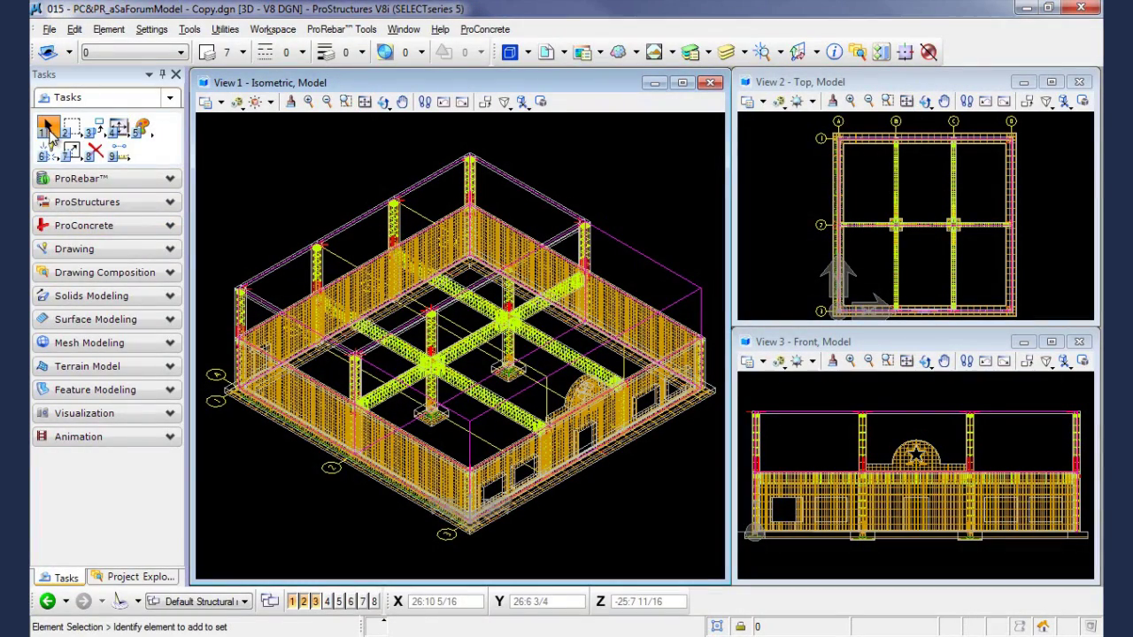
{"action": "left_click", "coordinate": [875, 200]}
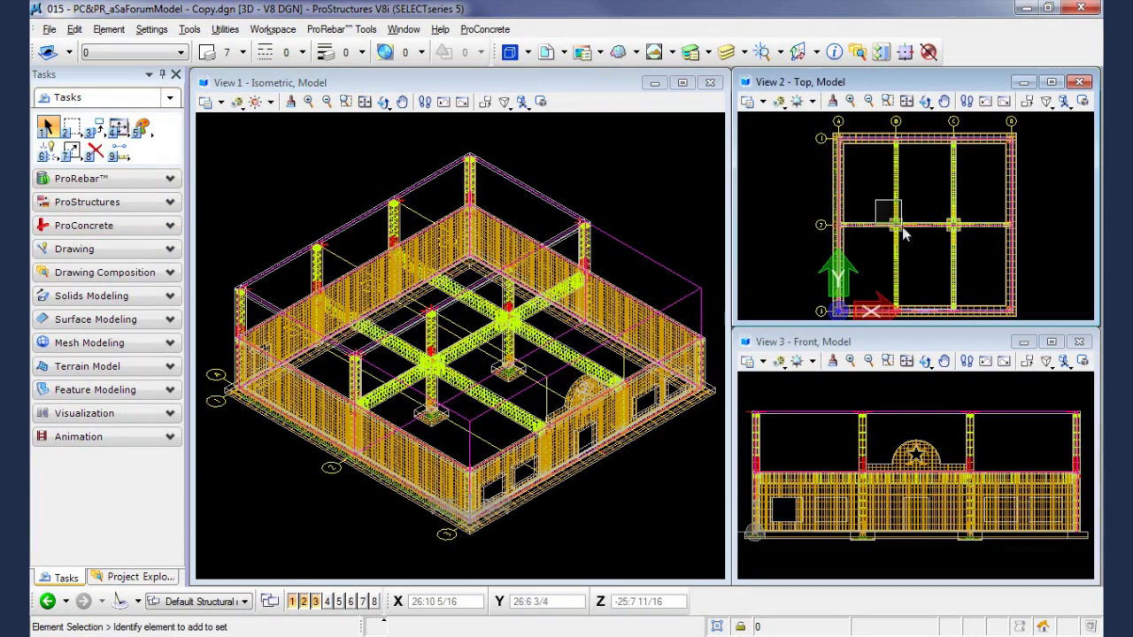
{"action": "left_click", "coordinate": [911, 237]}
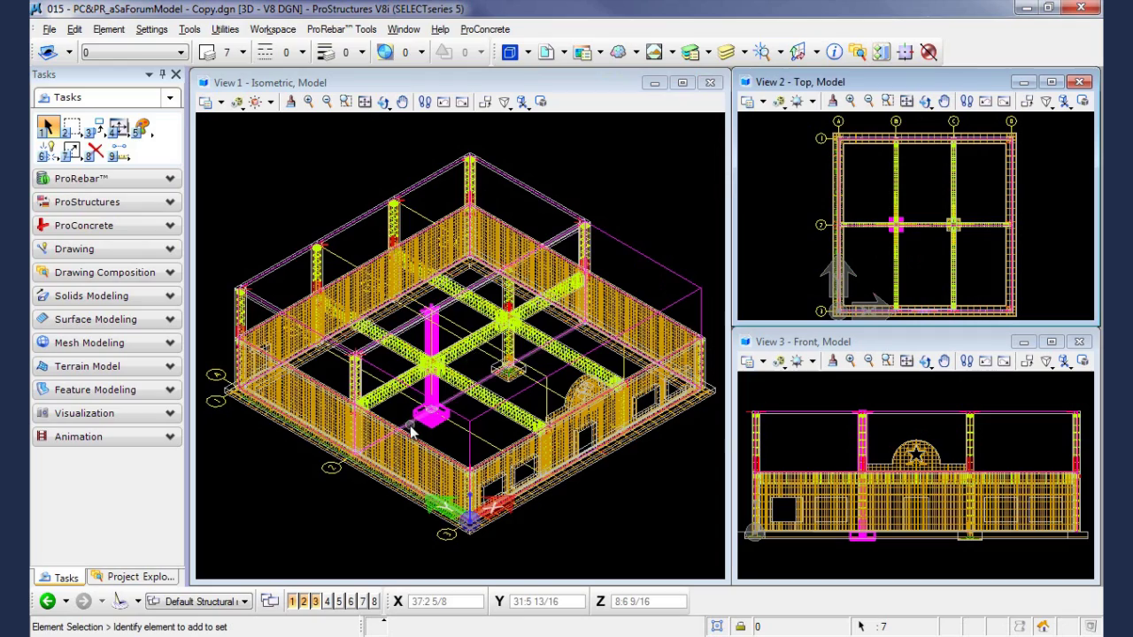
{"action": "scroll", "coordinate": [409, 427], "scroll_direction": "up", "scroll_amount": 3}
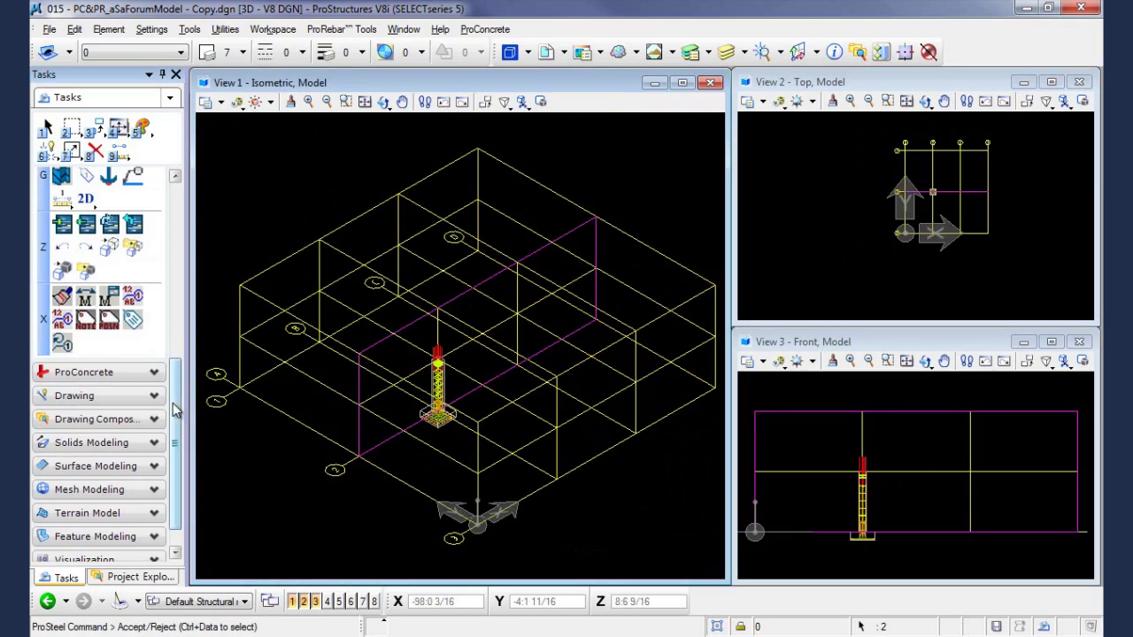
{"action": "left_click", "coordinate": [88, 207]}
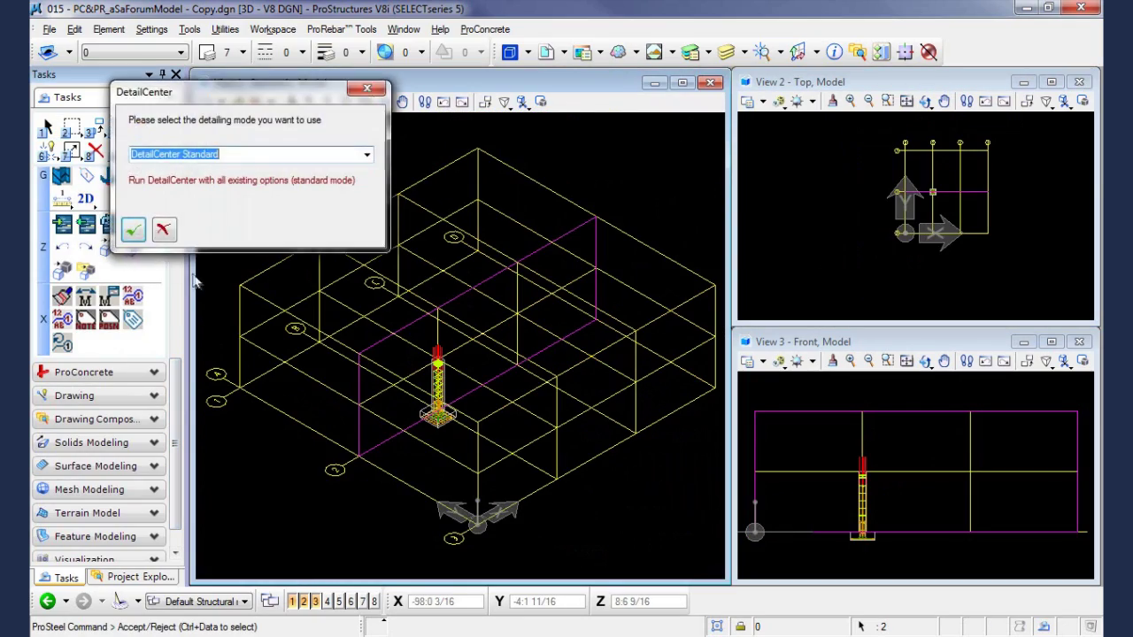
{"action": "left_click", "coordinate": [122, 228]}
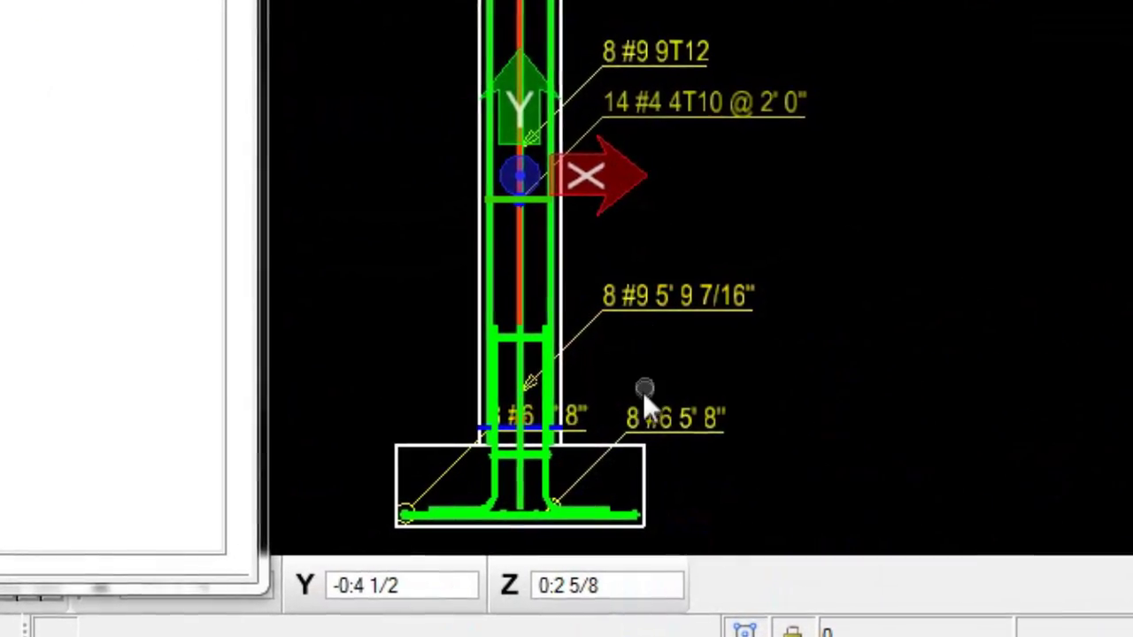
Reposition the footing bar label leftward and move the tie spacing label down.
{"action": "left_click", "coordinate": [589, 416]}
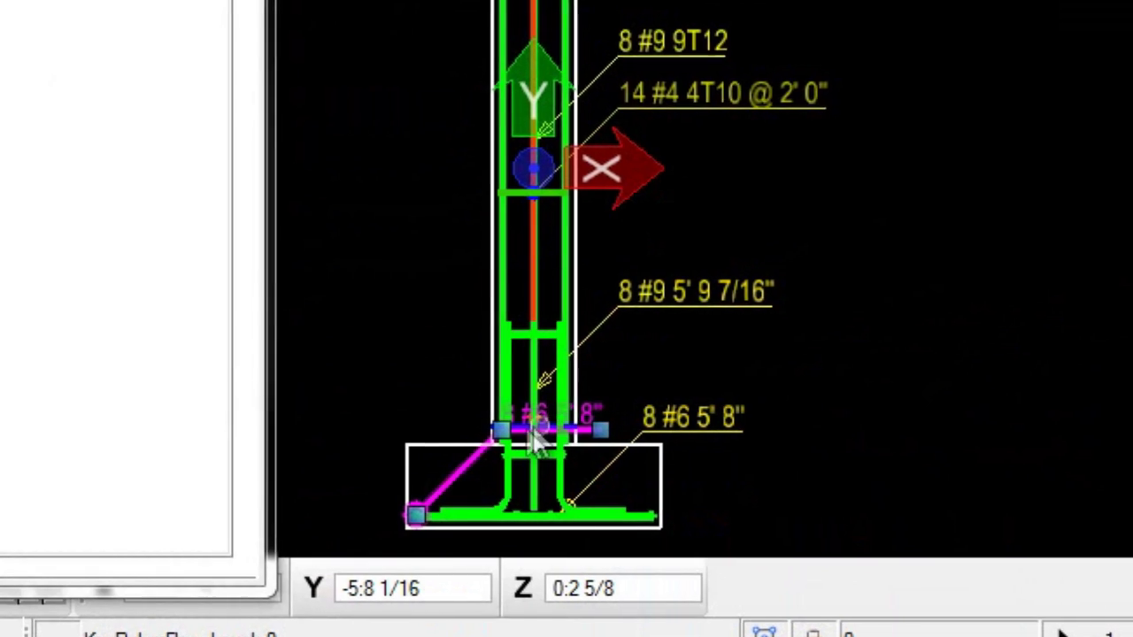
{"action": "left_click_drag", "start_coordinate": [505, 430], "coordinate": [434, 403]}
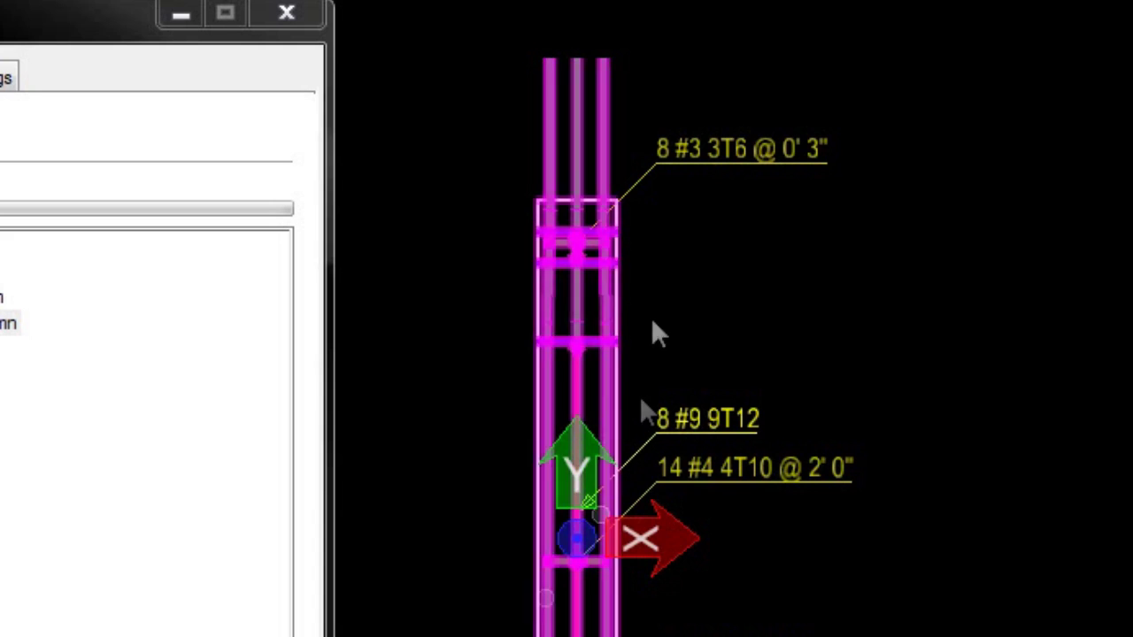
{"action": "left_click", "coordinate": [683, 173]}
{"action": "left_click_drag", "start_coordinate": [670, 183], "coordinate": [653, 302]}
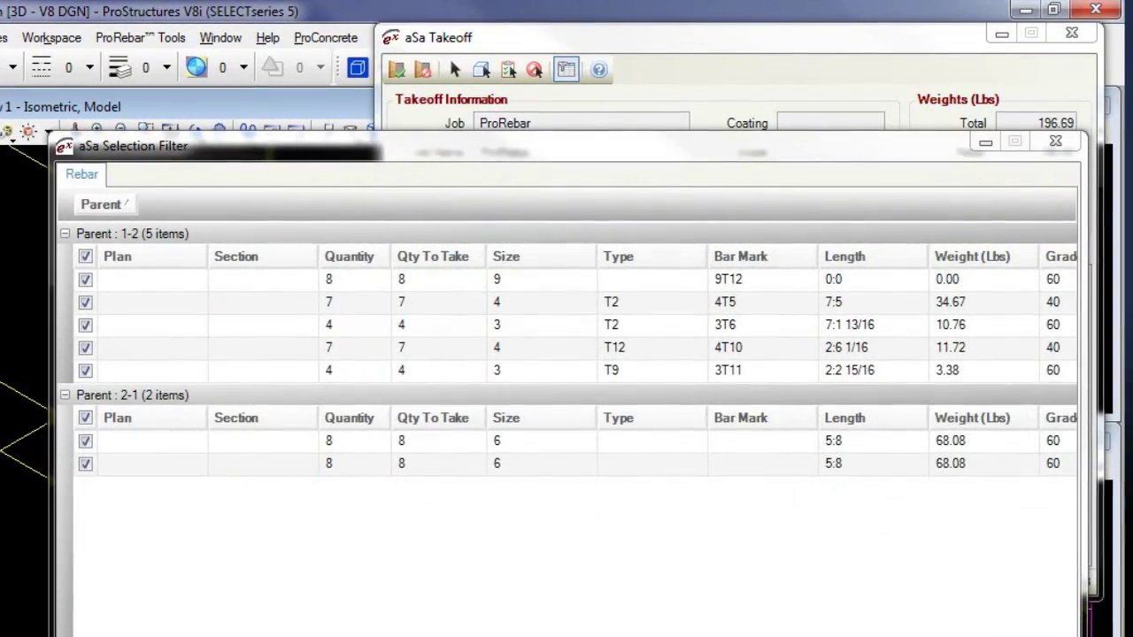
Export the seven rebar items (196.69 lbs) as takeoff AK5 release 192.
{"action": "left_click", "coordinate": [599, 33]}
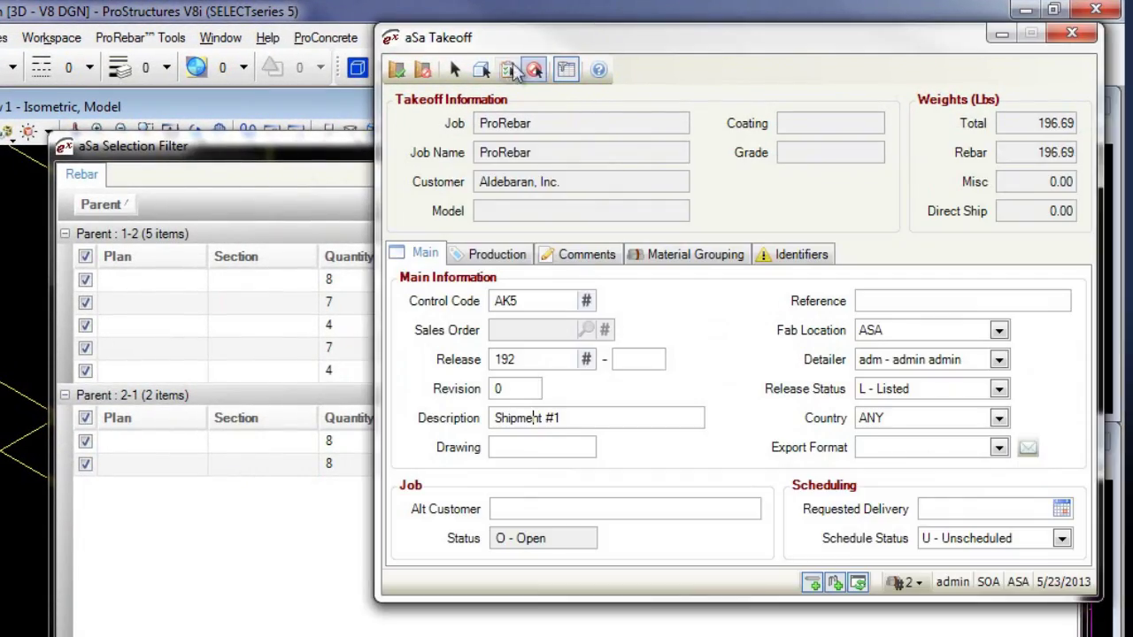
{"action": "left_click", "coordinate": [396, 71]}
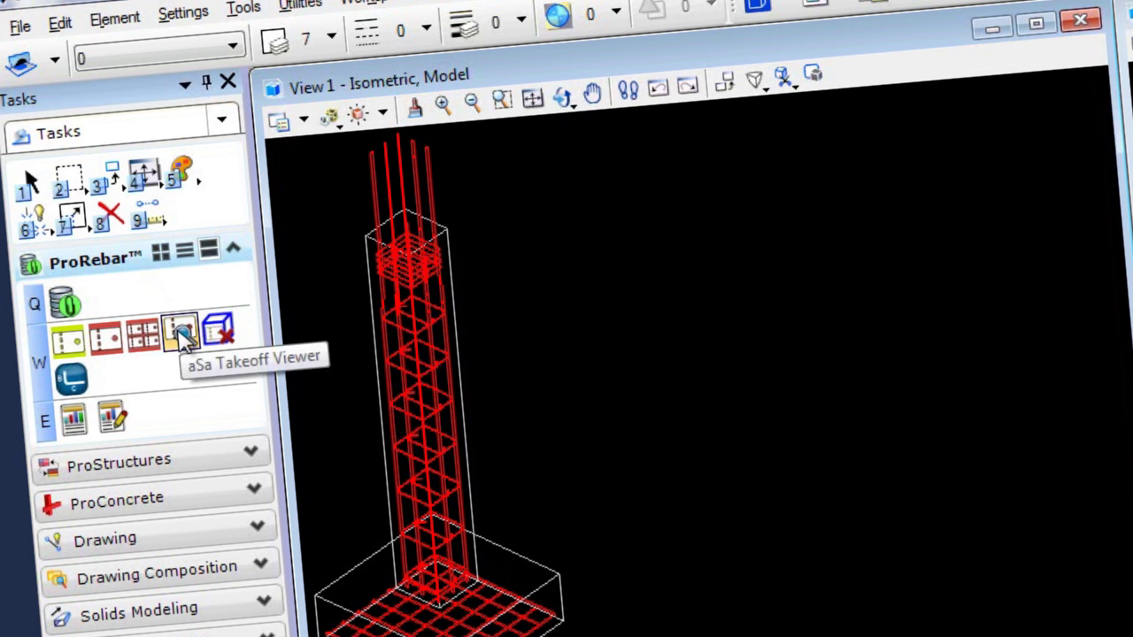
Look up the column rebar's AK5 takeoff and add it to the Bar List Selected list.
{"action": "left_click", "coordinate": [181, 335]}
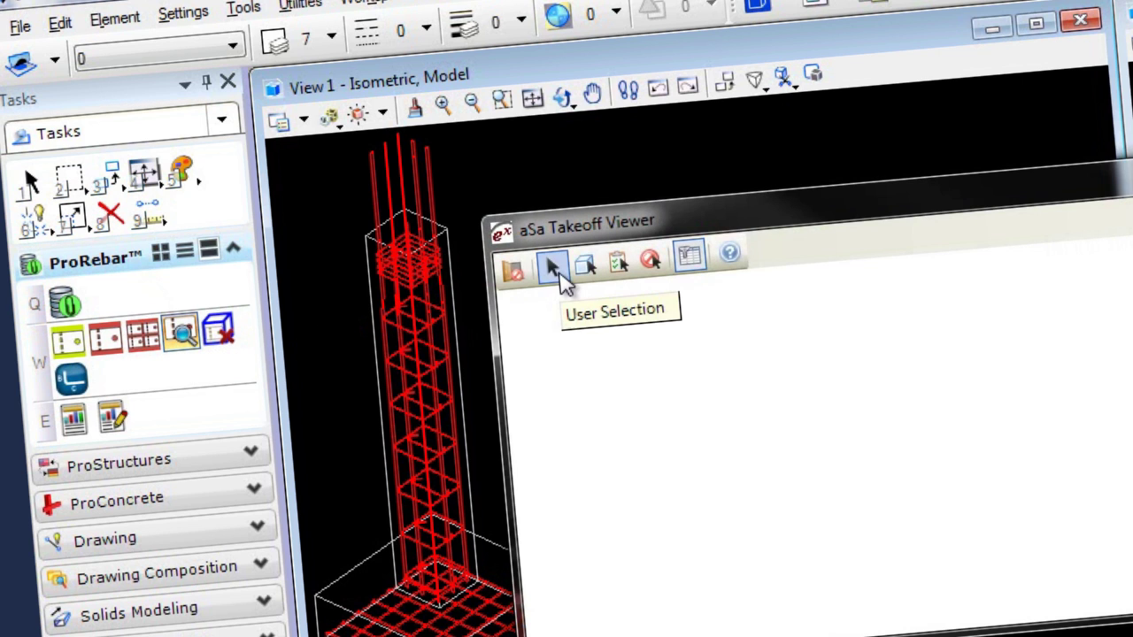
{"action": "left_click", "coordinate": [561, 274]}
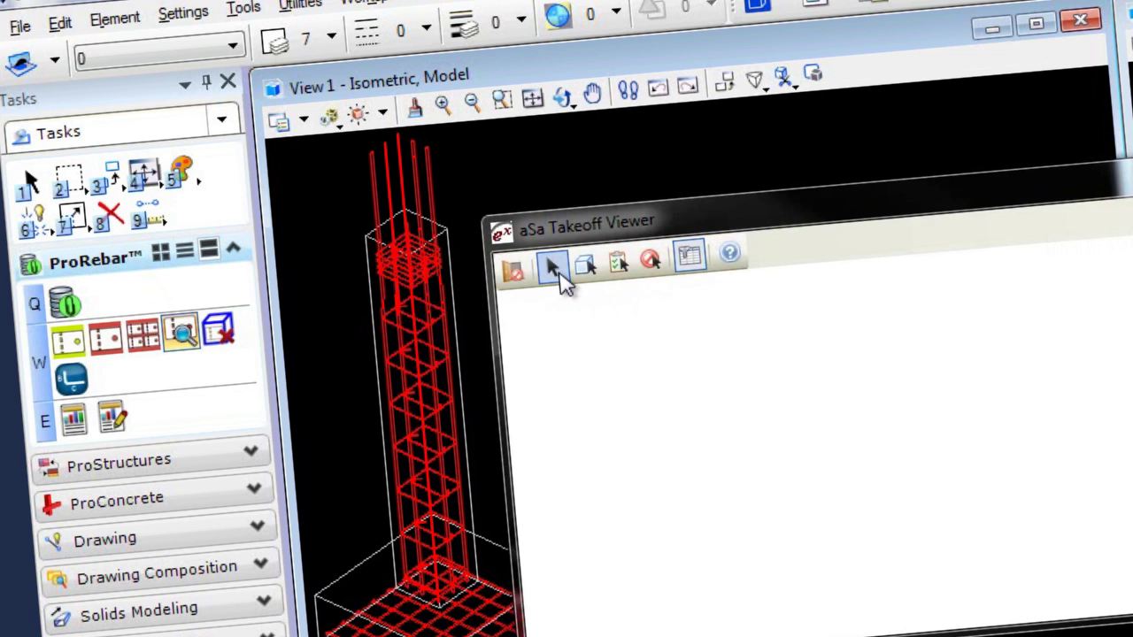
{"action": "left_click", "coordinate": [426, 349]}
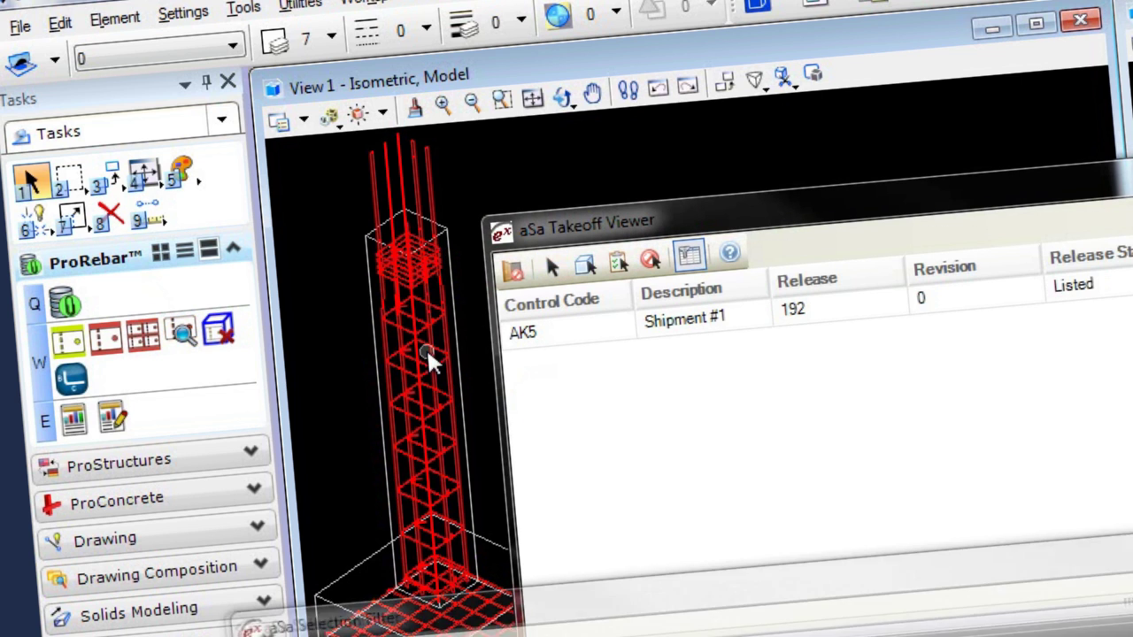
{"action": "left_click", "coordinate": [533, 337]}
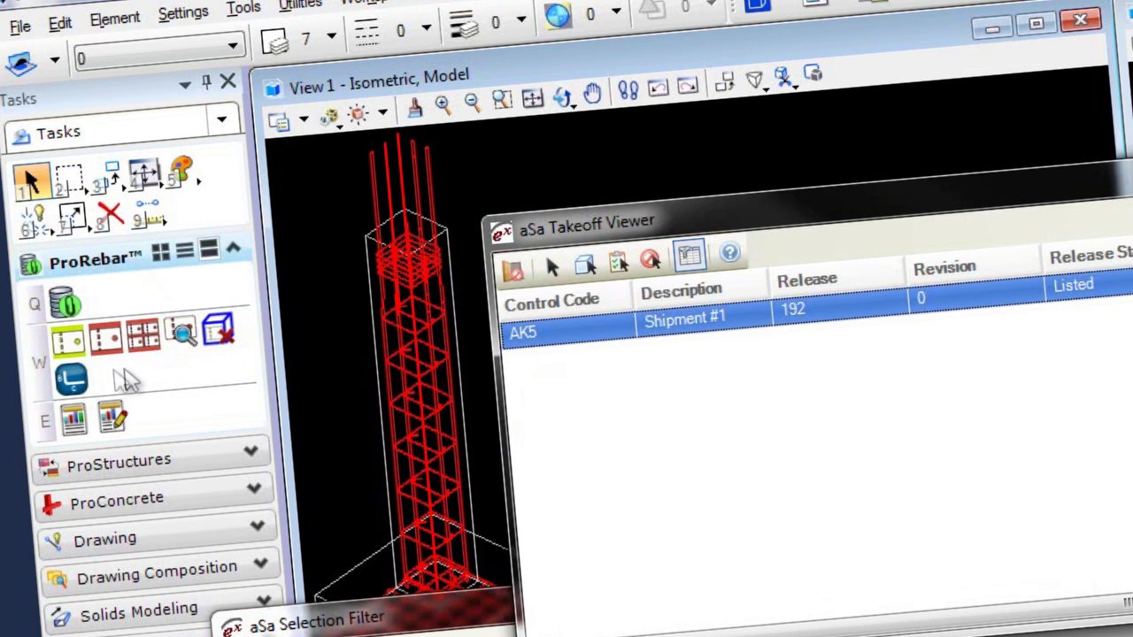
{"action": "left_click", "coordinate": [72, 381]}
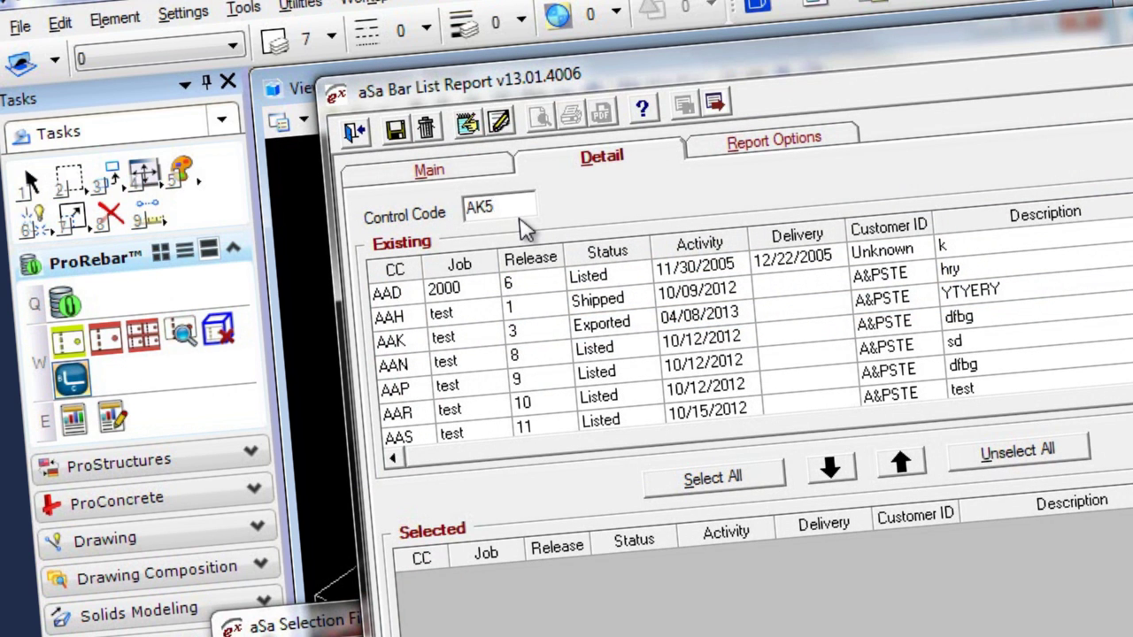
{"action": "key", "text": "Return"}
{"action": "left_click", "coordinate": [500, 574]}
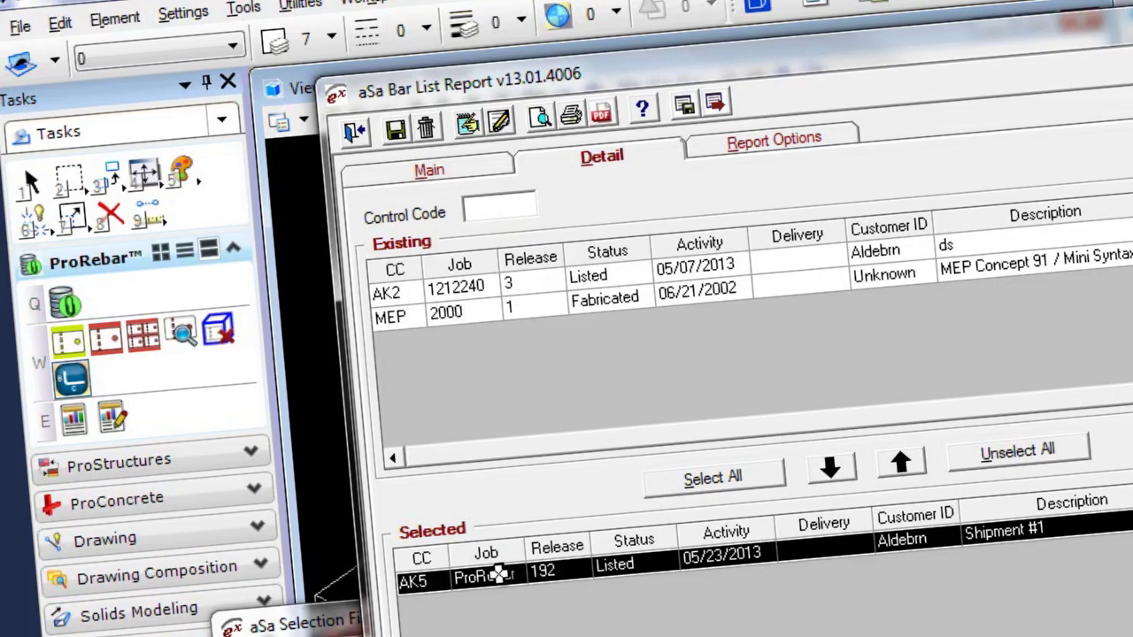